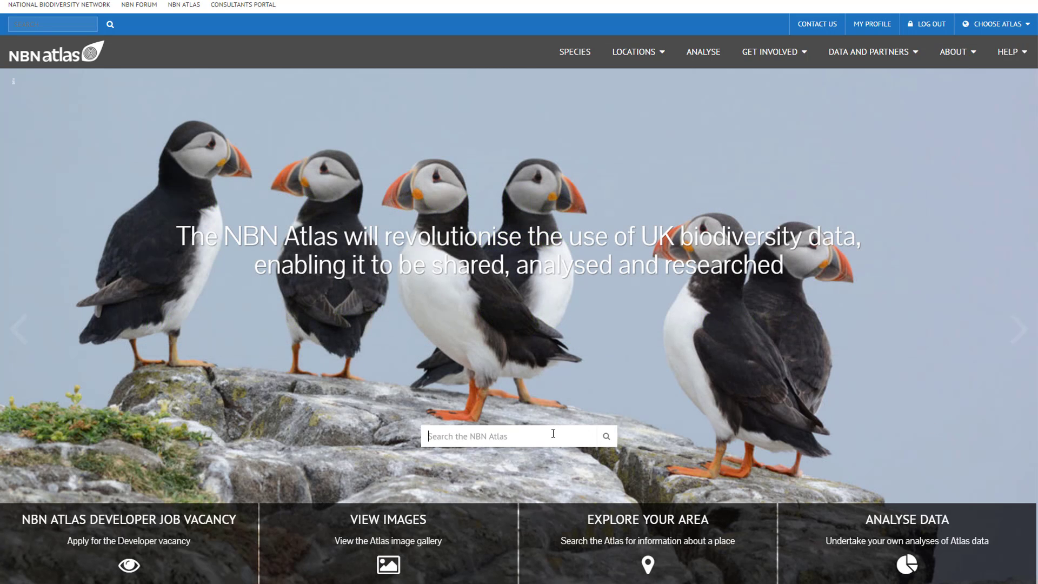
- Search the Atlas for 'vulpes vulpes' and open the red fox's 167,659 occurrence records
{"action": "left_click", "coordinate": [553, 433]}
{"action": "type", "text": "vulpes vulpes"}
{"action": "key", "text": "Return"}
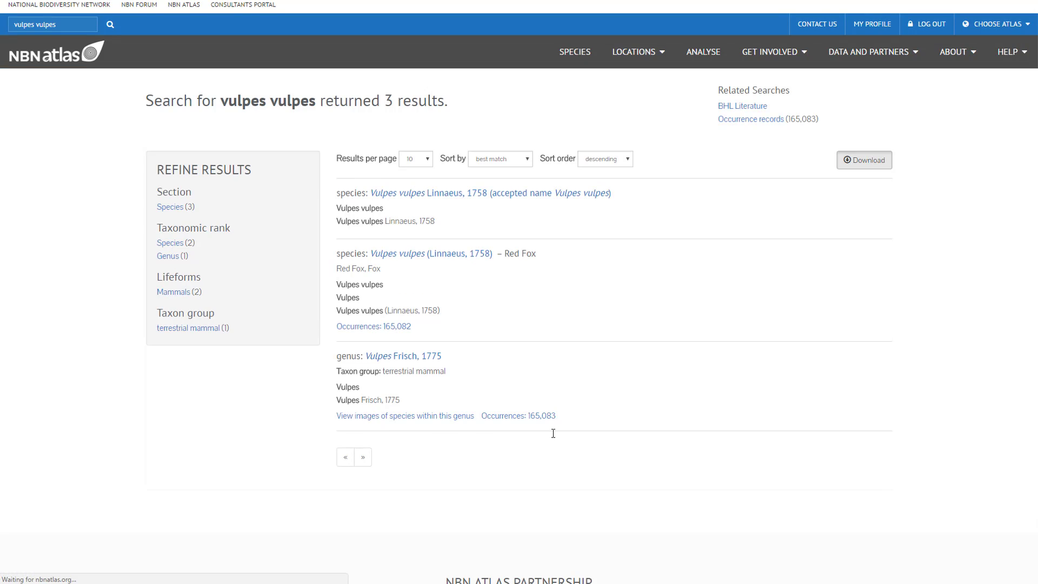
{"action": "left_click", "coordinate": [606, 190]}
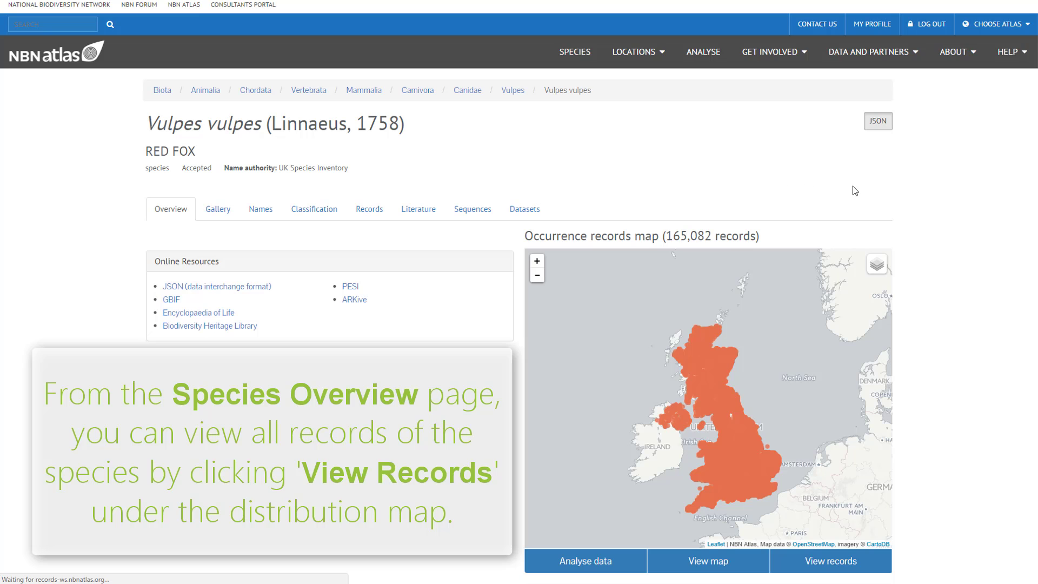
{"action": "scroll", "coordinate": [975, 369], "scroll_direction": "down", "scroll_amount": 3}
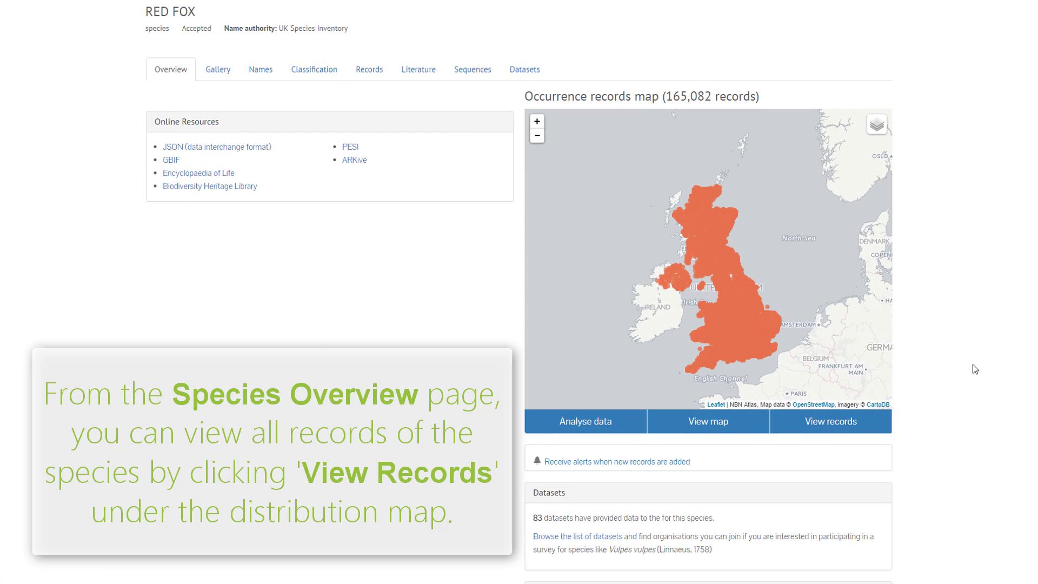
{"action": "left_click", "coordinate": [869, 426]}
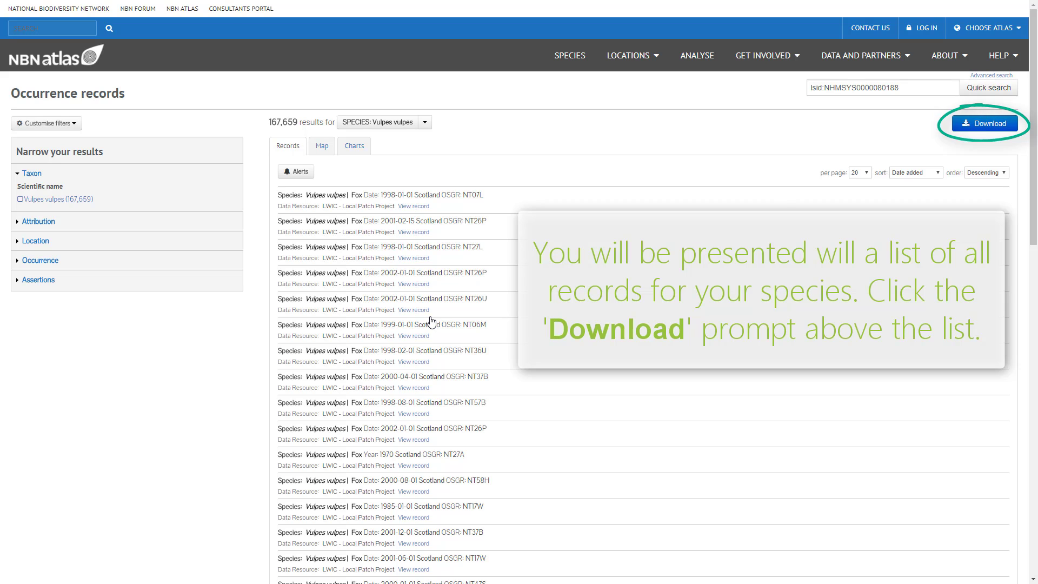
- Choose the Occurrence records download and name the file 'Fox Data'
{"action": "left_click", "coordinate": [967, 128]}
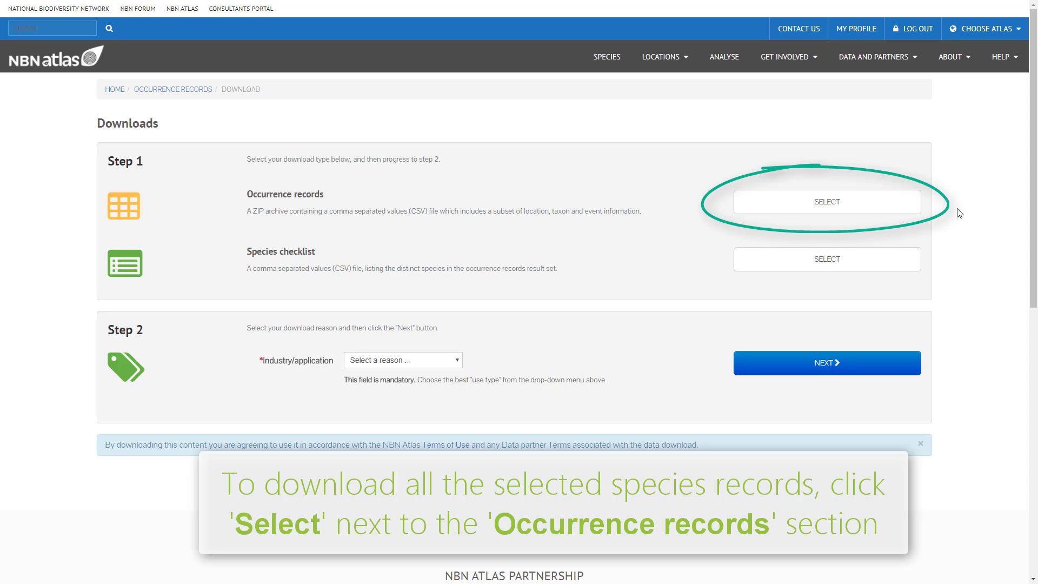
{"action": "left_click", "coordinate": [839, 206]}
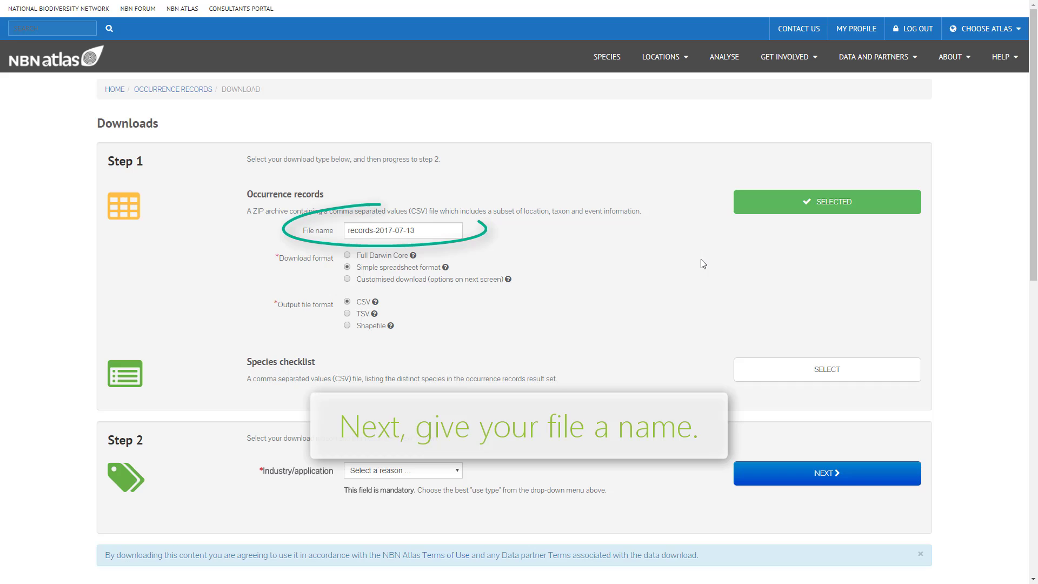
{"action": "left_click_drag", "start_coordinate": [433, 231], "coordinate": [345, 234]}
{"action": "type", "text": "F"}
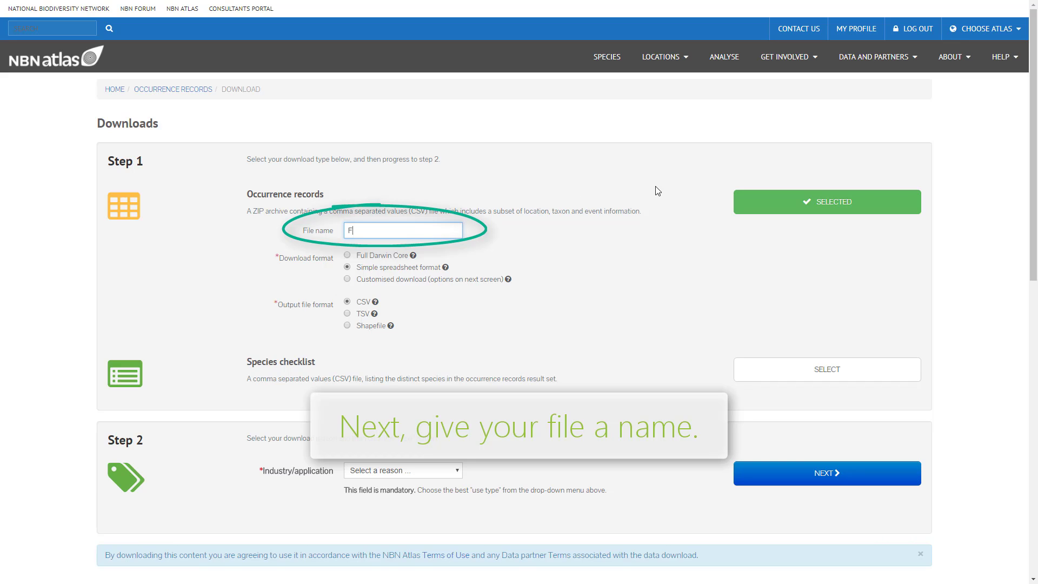
{"action": "type", "text": "ox Data"}
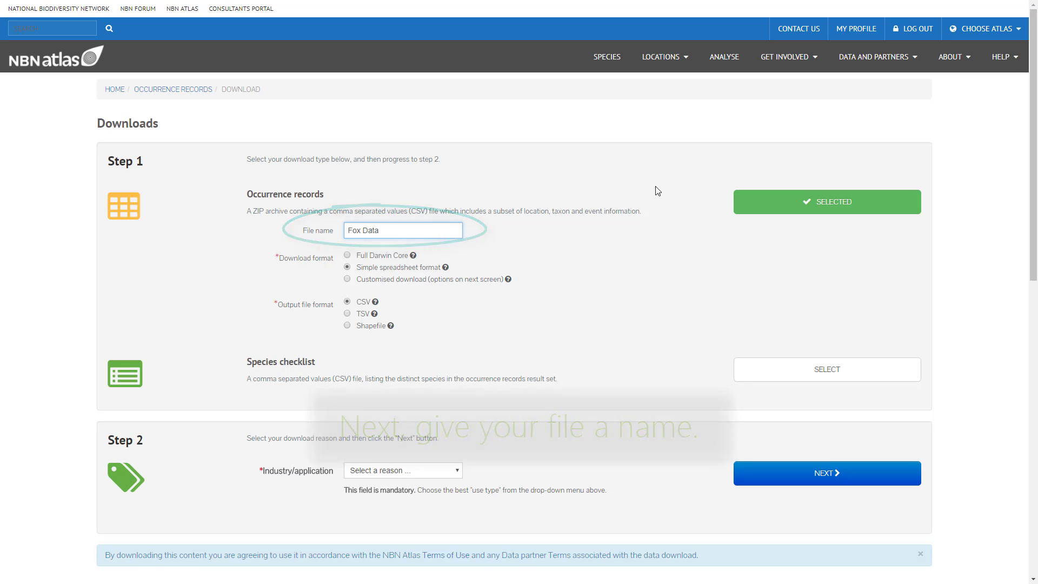
{"action": "left_click", "coordinate": [620, 302]}
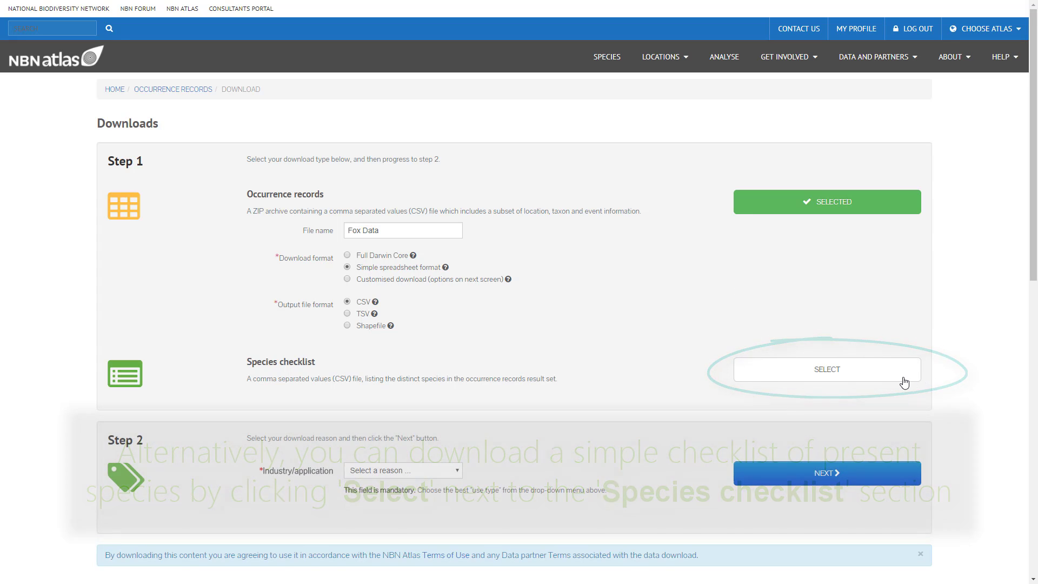
- Select the Species checklist download and view the Industry/application reasons without choosing one
{"action": "left_click", "coordinate": [901, 378]}
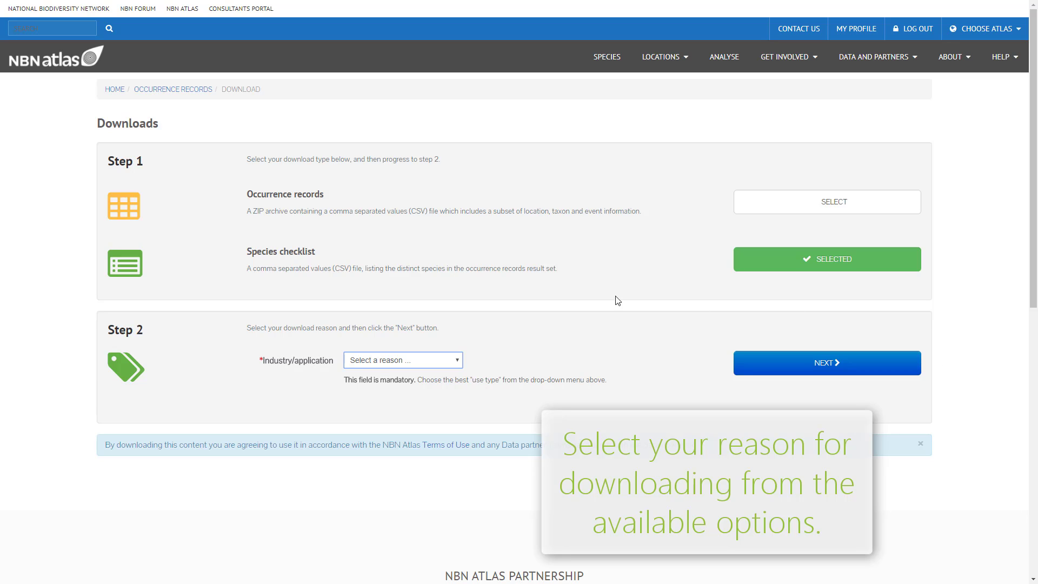
{"action": "left_click", "coordinate": [458, 359]}
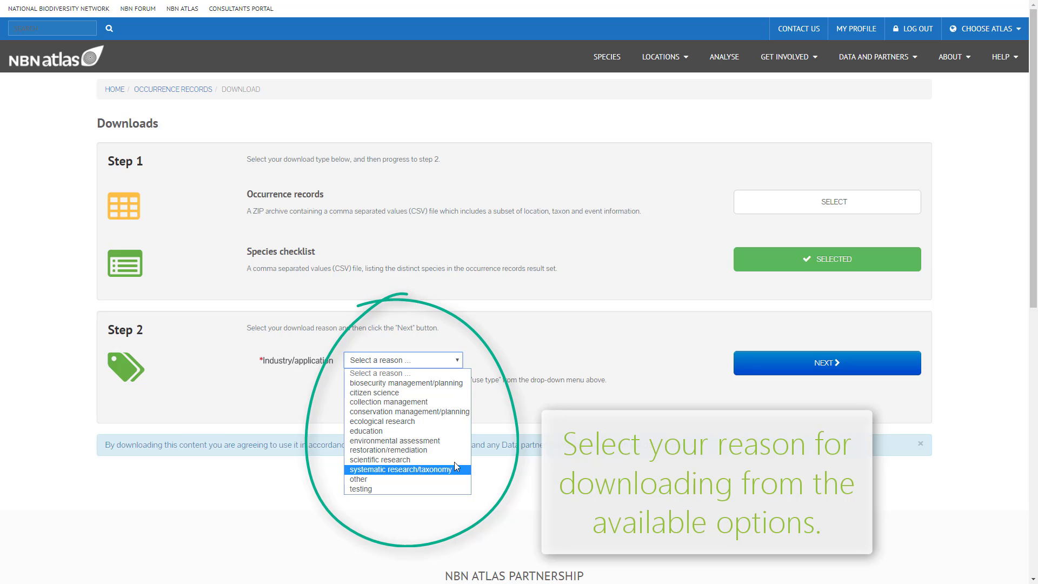
{"action": "left_click", "coordinate": [457, 361]}
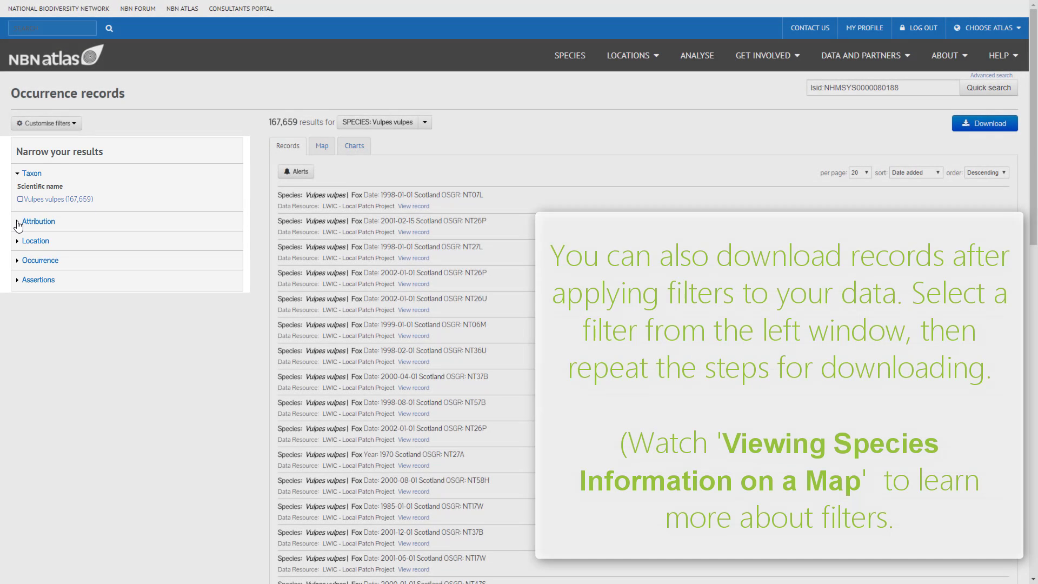
- Filter the fox records by the OGL licence under Attribution, leaving 641 records
{"action": "left_click", "coordinate": [18, 223]}
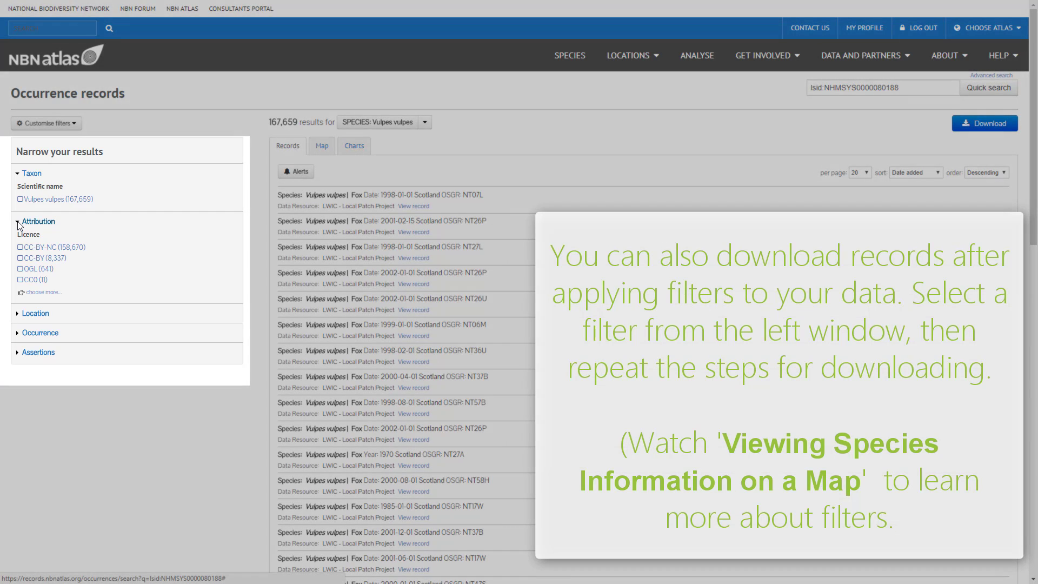
{"action": "left_click", "coordinate": [18, 273]}
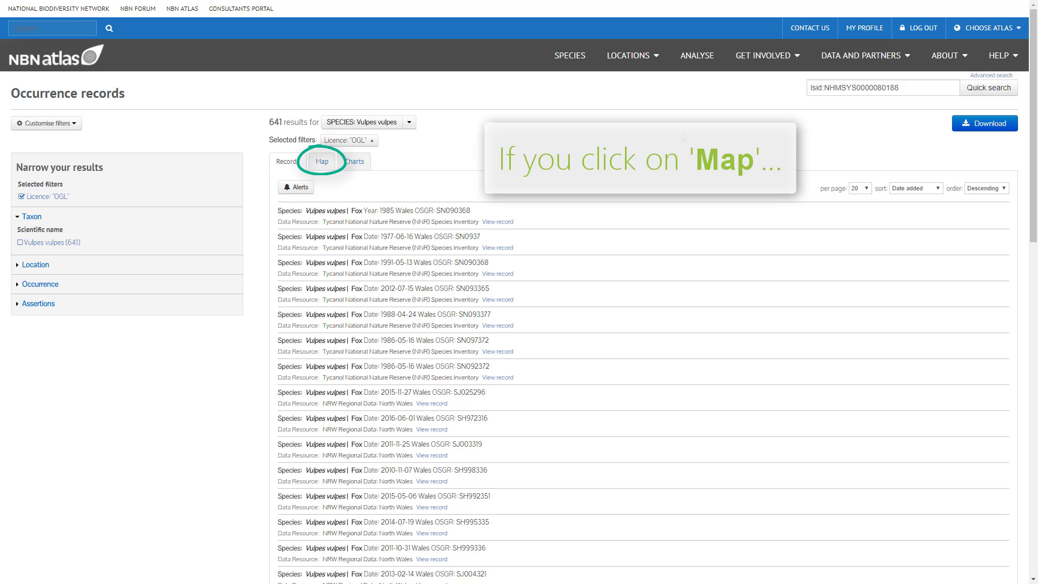
- On the Map view of the 641 OGL fox records, draw a rectangular selection area
{"action": "left_click", "coordinate": [321, 164]}
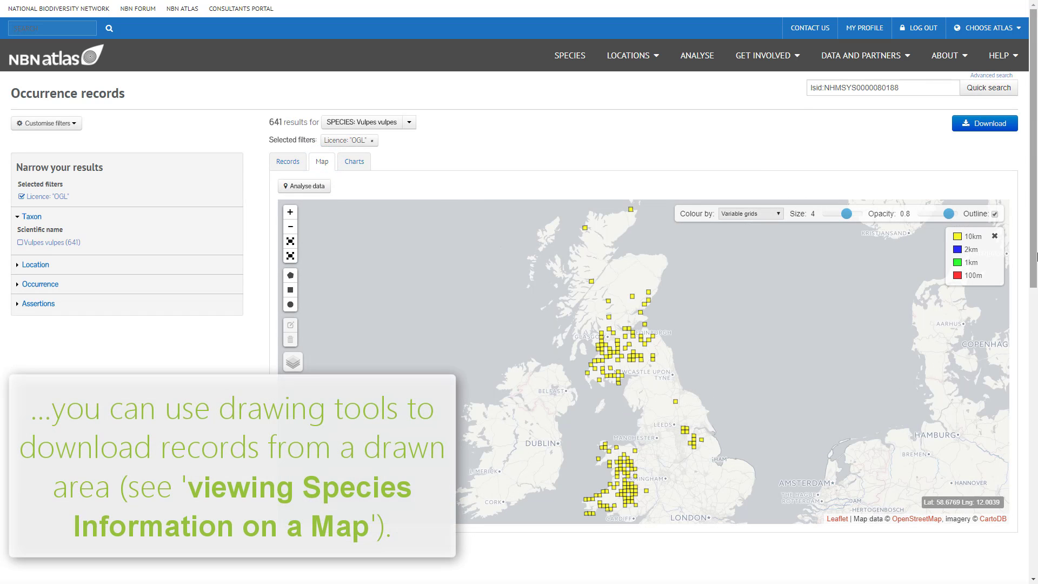
{"action": "left_click_drag", "start_coordinate": [727, 329], "coordinate": [731, 247]}
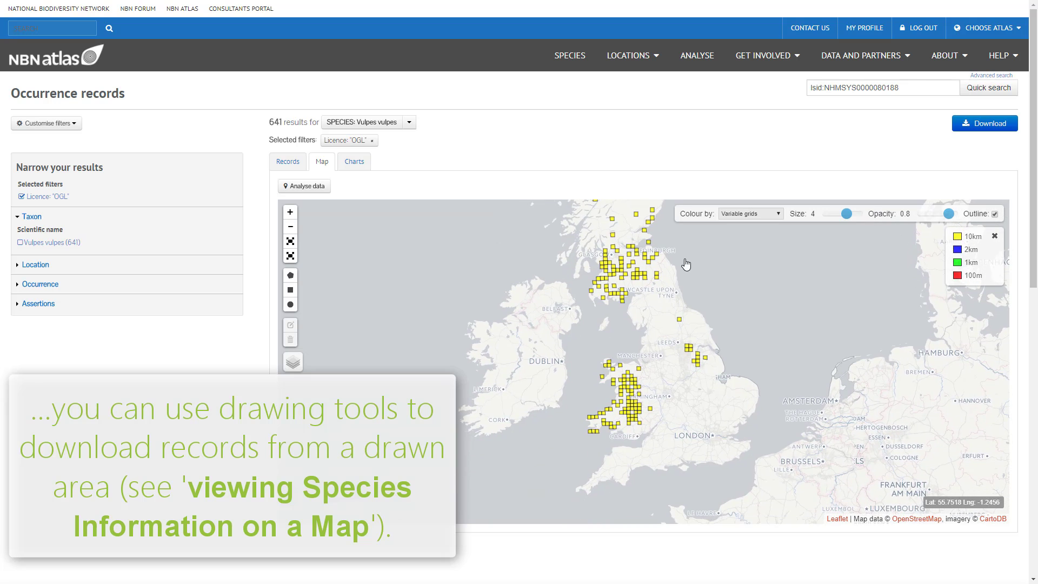
{"action": "left_click", "coordinate": [291, 290]}
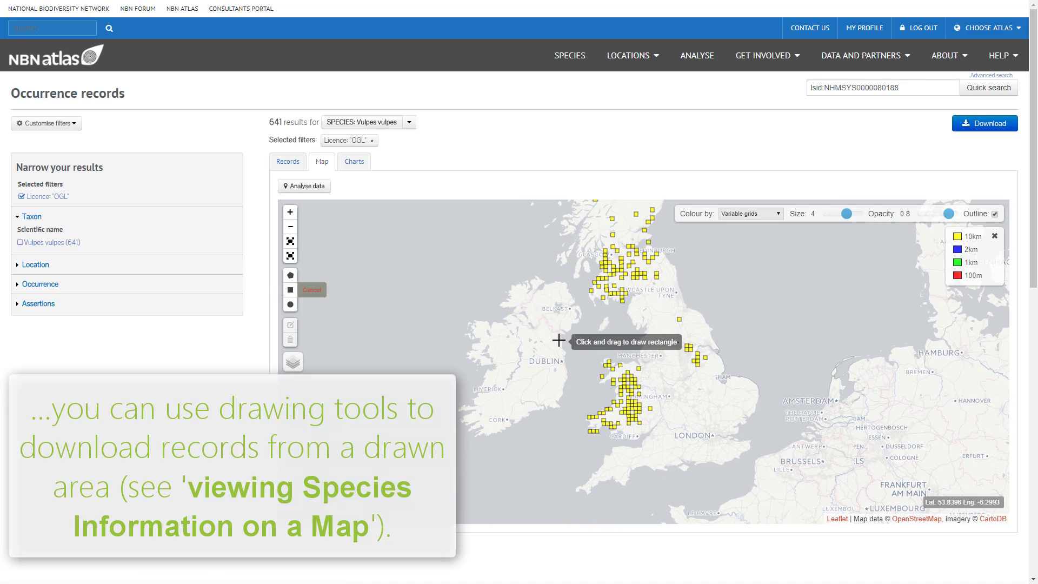
{"action": "left_click_drag", "start_coordinate": [557, 339], "coordinate": [679, 449]}
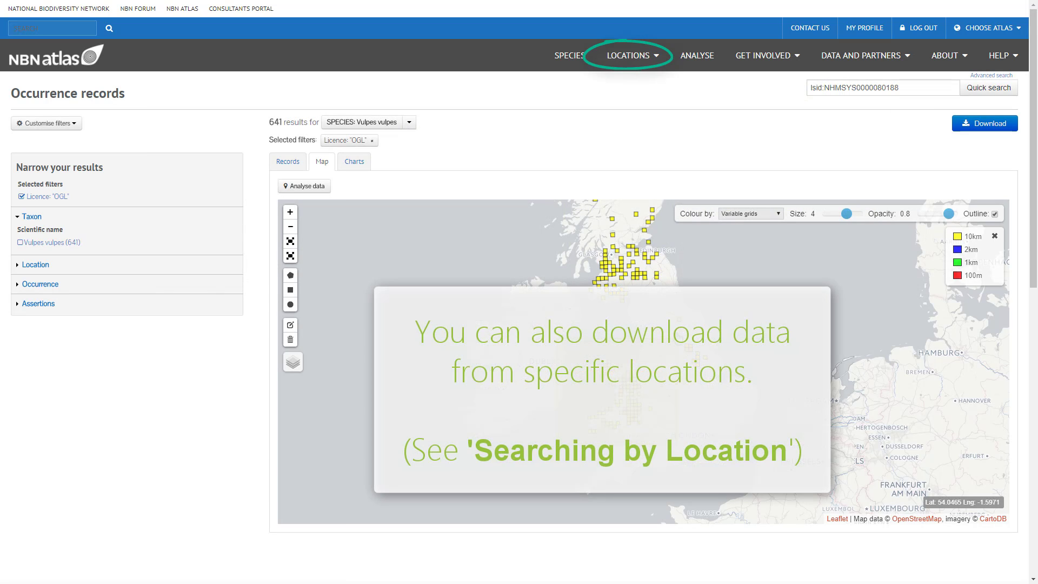
- Search Explore by address, postcode or location for 'london'
{"action": "left_click", "coordinate": [656, 58]}
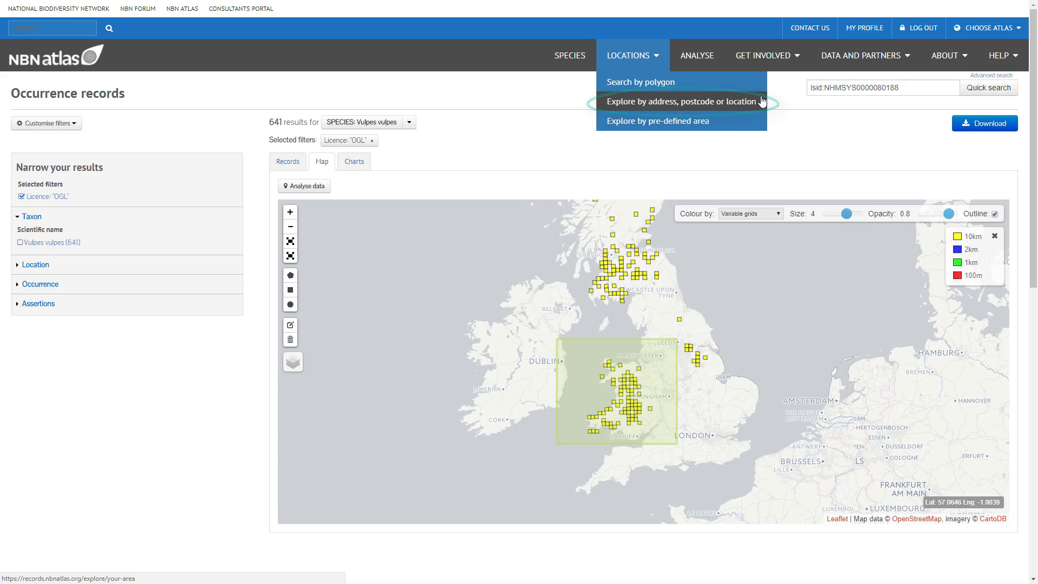
{"action": "left_click", "coordinate": [762, 102]}
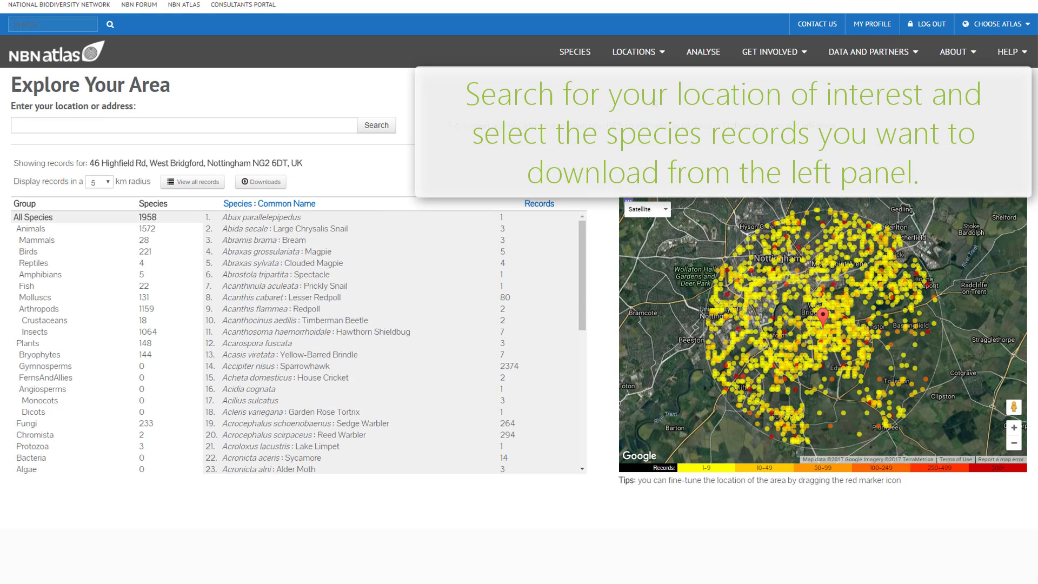
{"action": "left_click", "coordinate": [350, 124]}
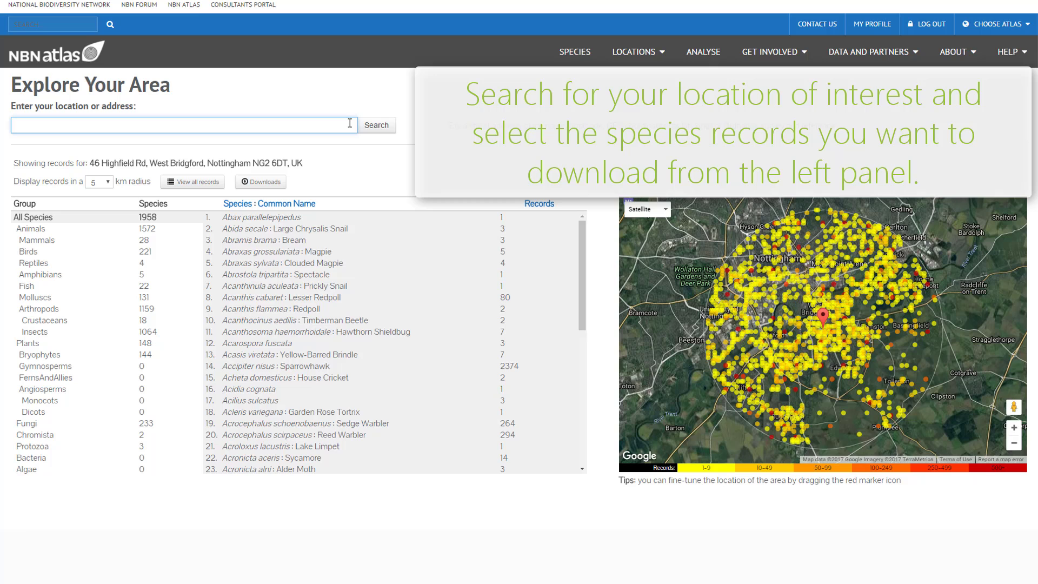
{"action": "type", "text": "london"}
{"action": "key", "text": "Return"}
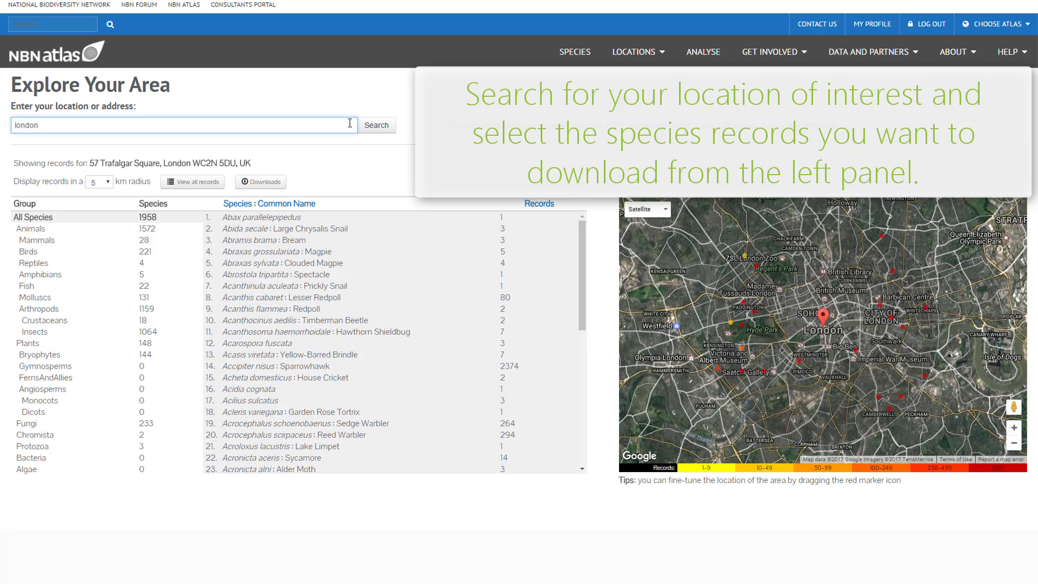
- Widen the London search radius to 10 km, listing 5,319 species, and start the download
{"action": "left_click", "coordinate": [99, 182]}
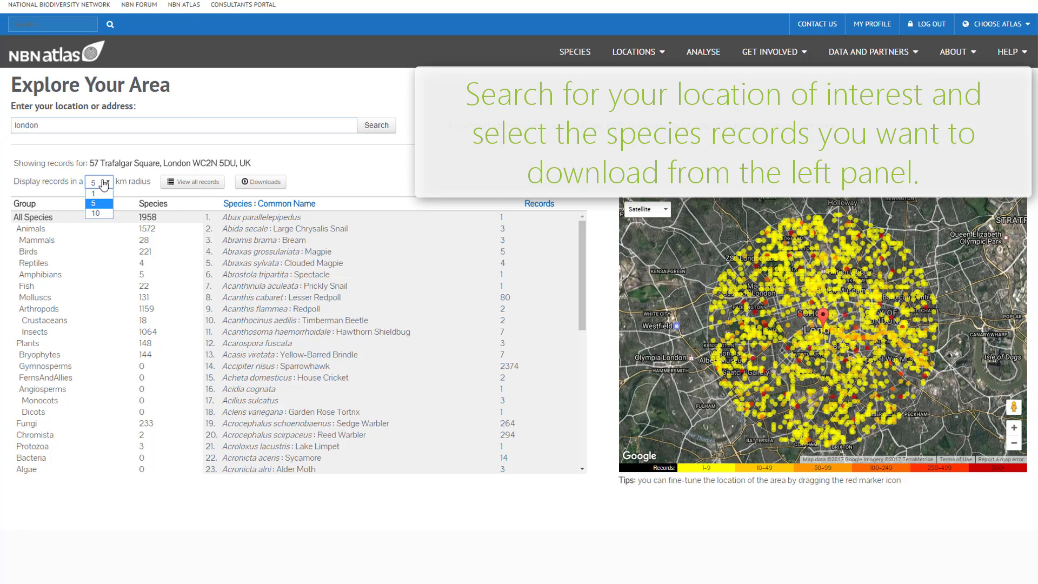
{"action": "left_click", "coordinate": [103, 210]}
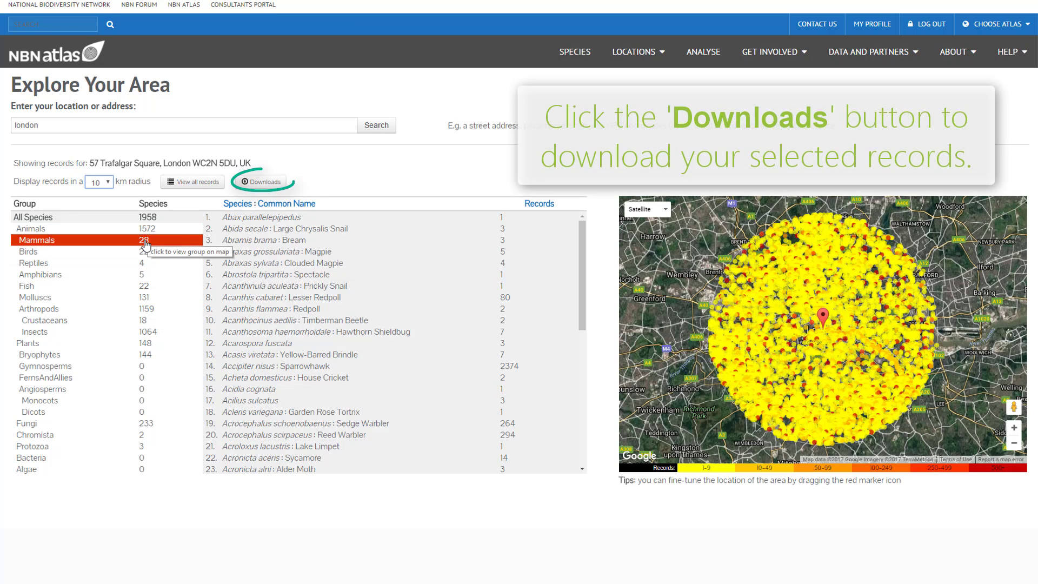
{"action": "left_click", "coordinate": [269, 183]}
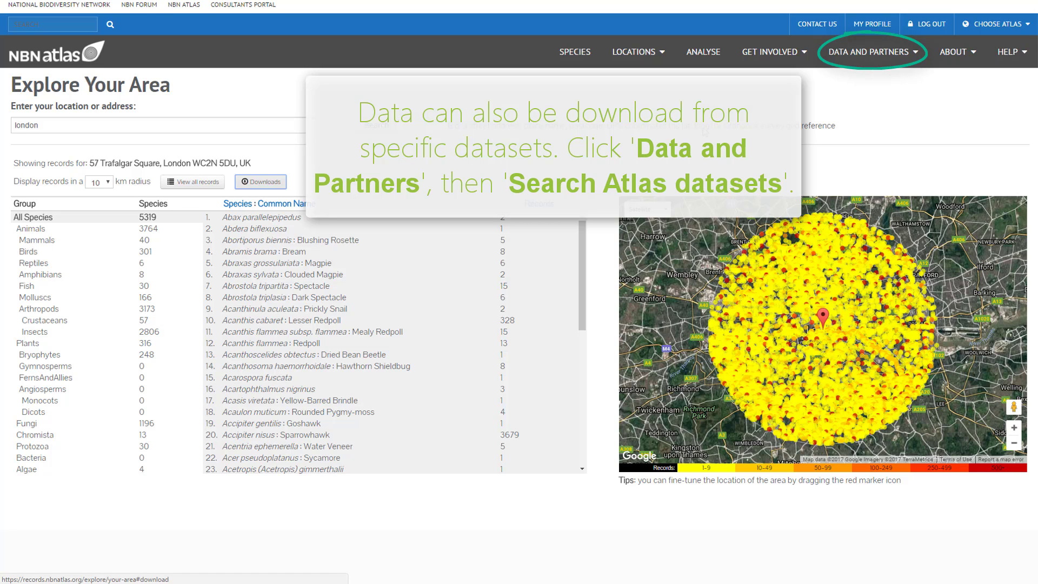
- Filter Atlas datasets to Records and open the 2004-2012 Bishop et al. non-native sessile invertebrates dataset
{"action": "left_click", "coordinate": [919, 54]}
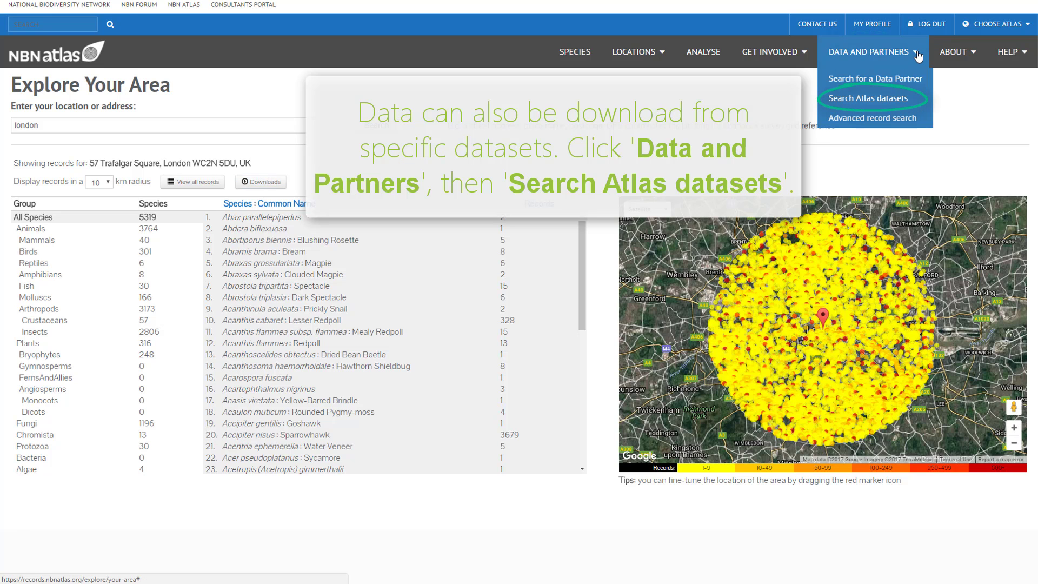
{"action": "left_click", "coordinate": [876, 98]}
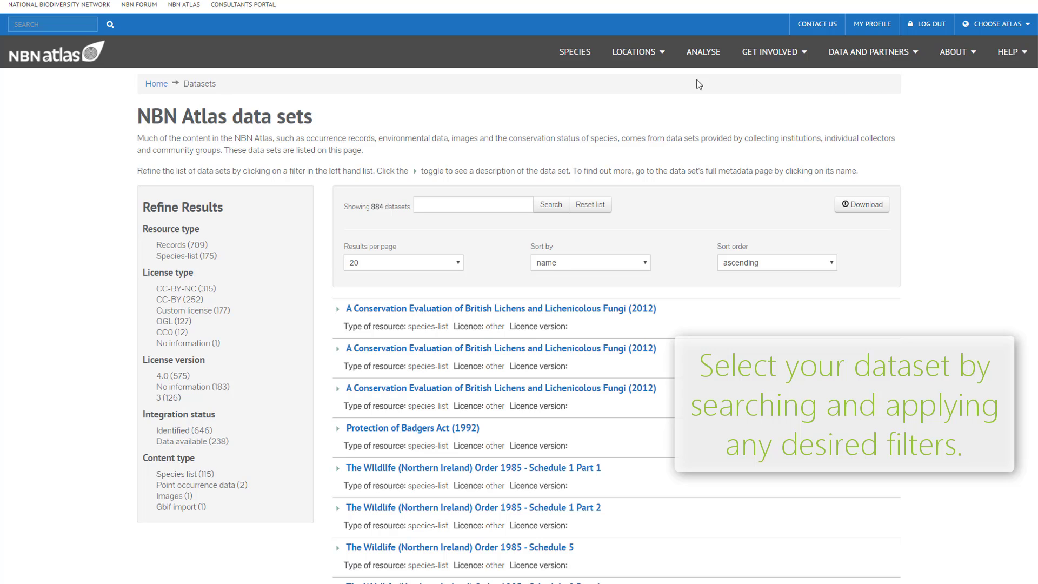
{"action": "left_click", "coordinate": [183, 246]}
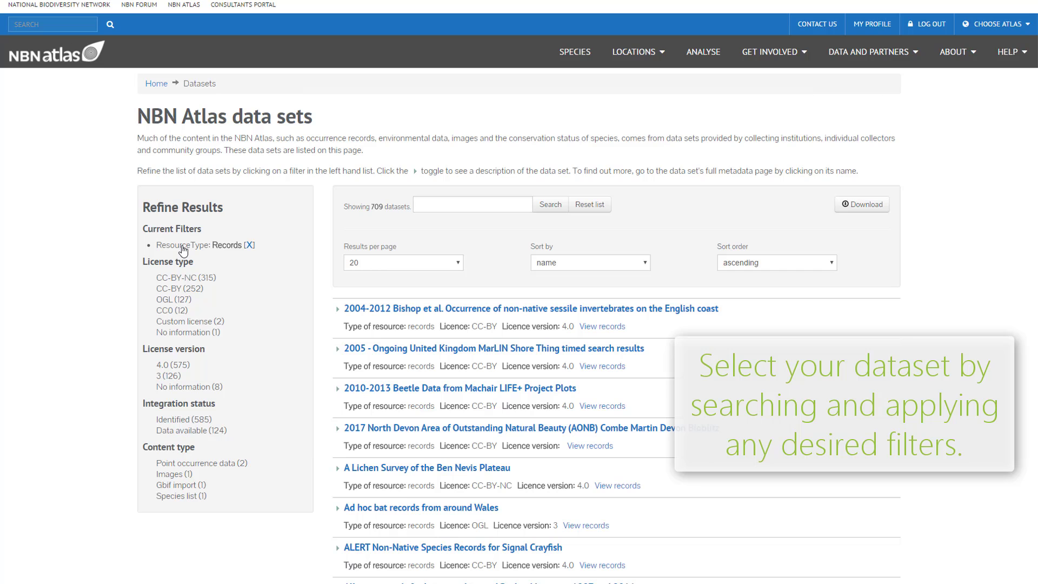
{"action": "left_click", "coordinate": [603, 311]}
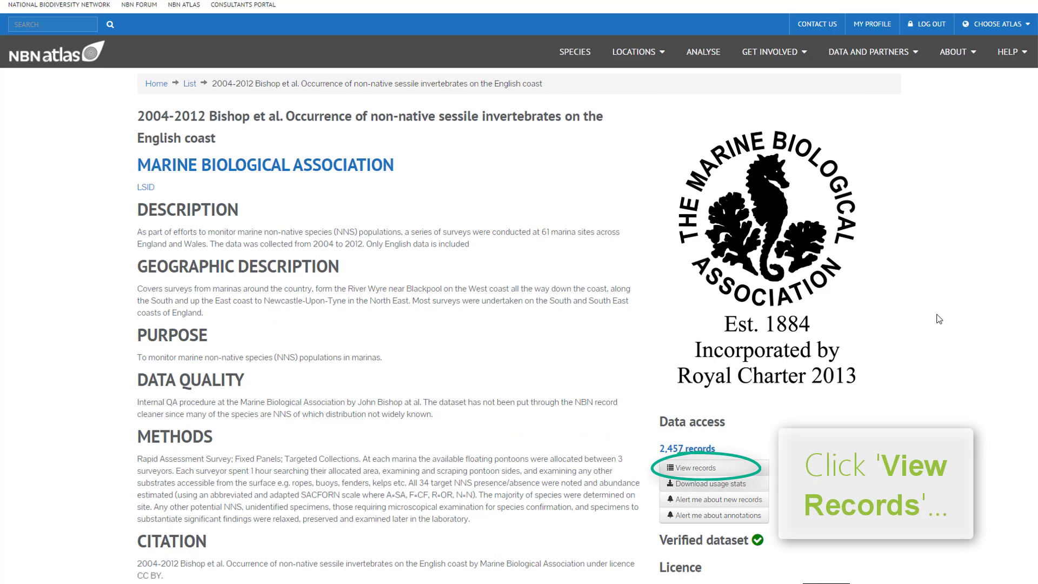
- List the Bishop et al. dataset's 2,457 occurrence records and start downloading them
{"action": "left_click", "coordinate": [698, 468]}
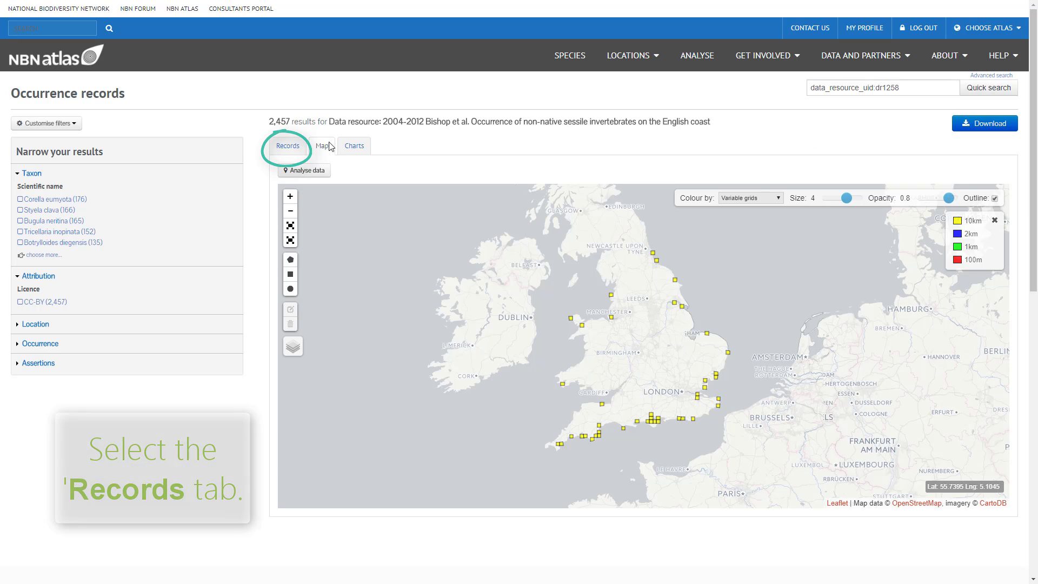
{"action": "left_click", "coordinate": [279, 150]}
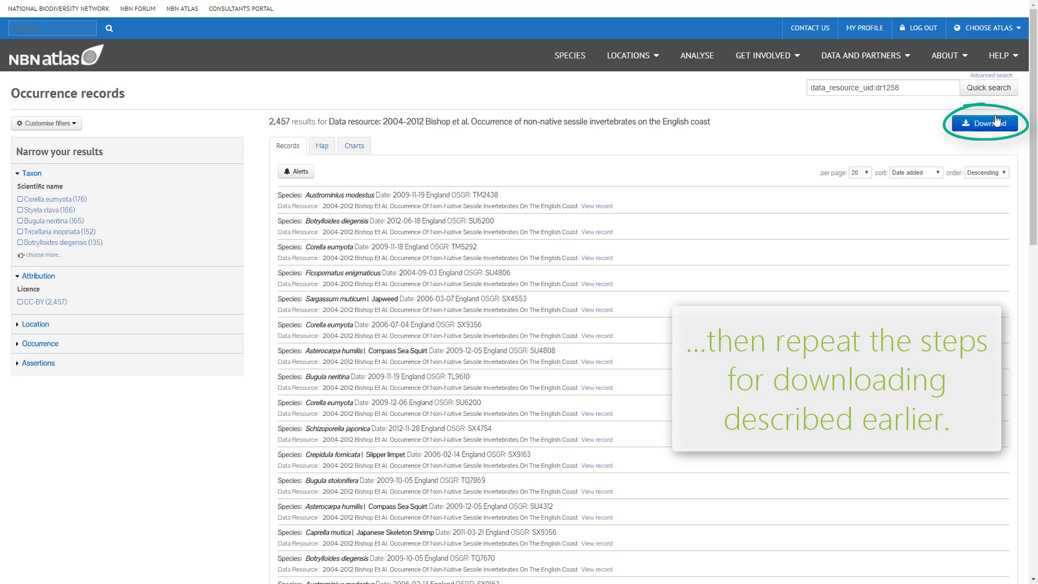
{"action": "left_click", "coordinate": [1014, 126]}
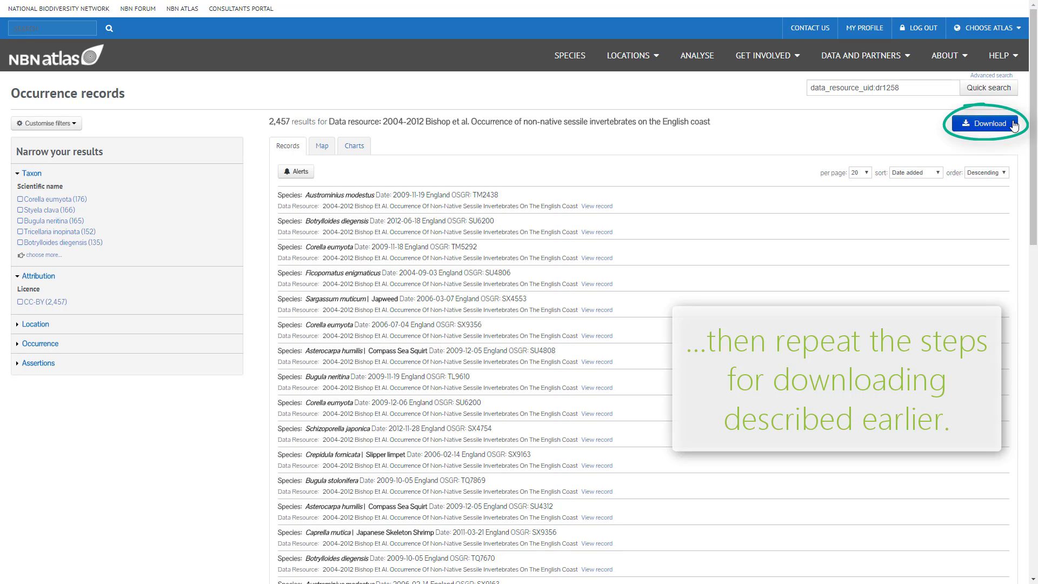